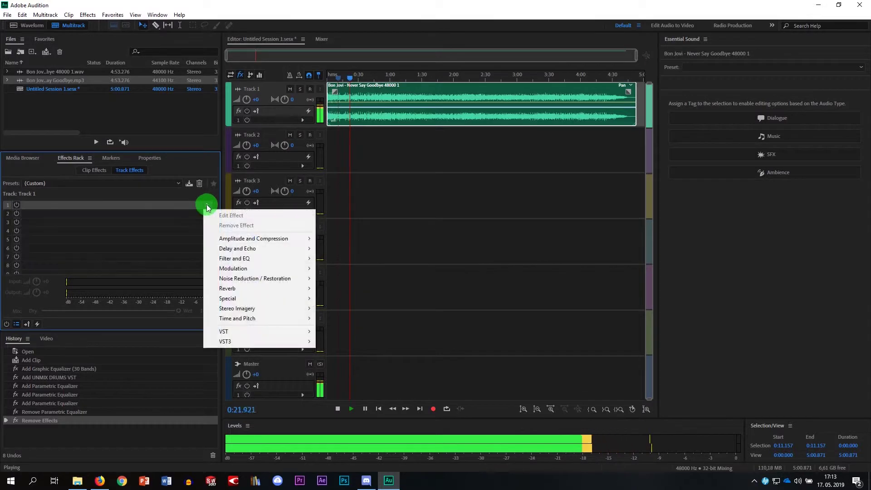
Add Graphic Equalizer (30 Bands) and Parametric Equalizer to the first two effect slots of Track 1.
{"action": "mouse_move", "coordinate": [233, 259]}
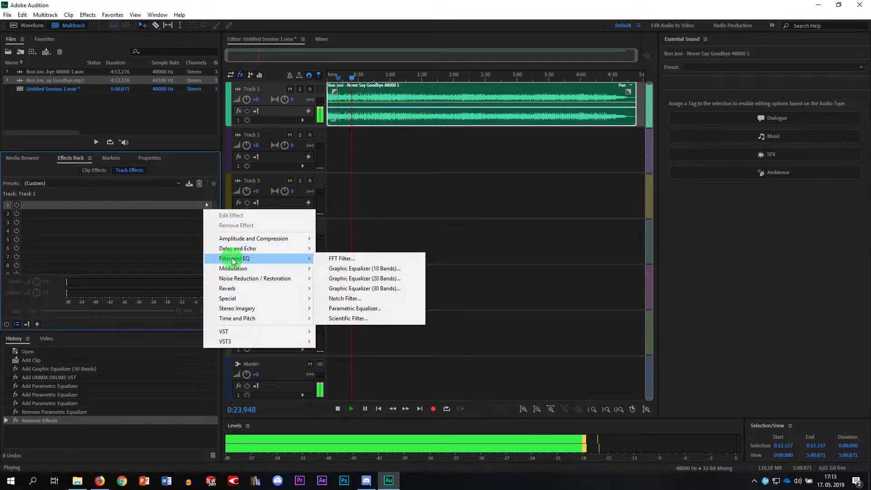
{"action": "left_click", "coordinate": [340, 289]}
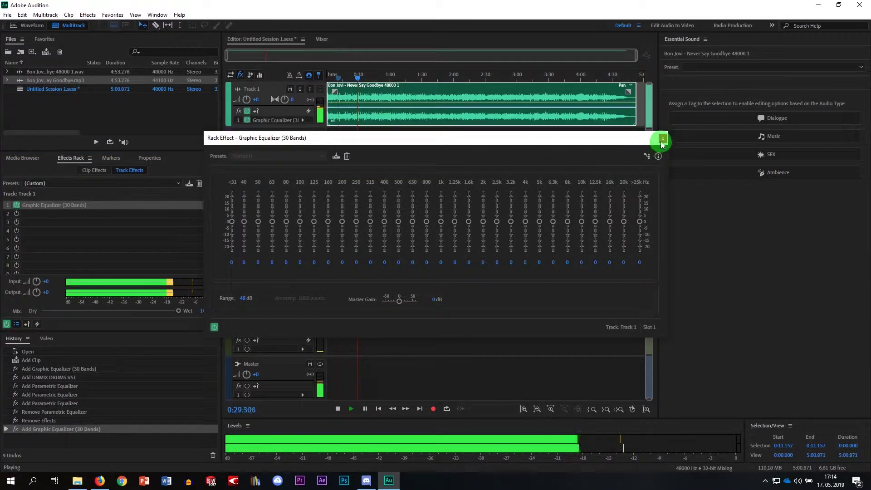
{"action": "left_click", "coordinate": [662, 139]}
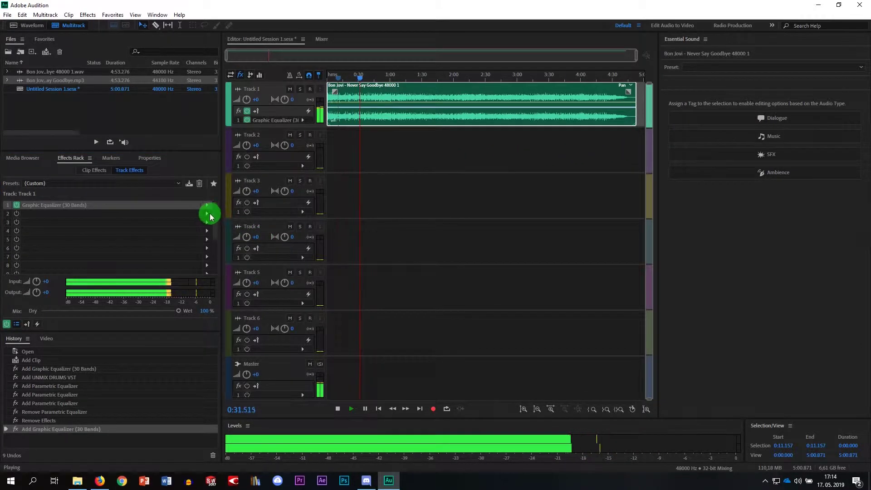
{"action": "left_click", "coordinate": [209, 214]}
{"action": "mouse_move", "coordinate": [312, 268]}
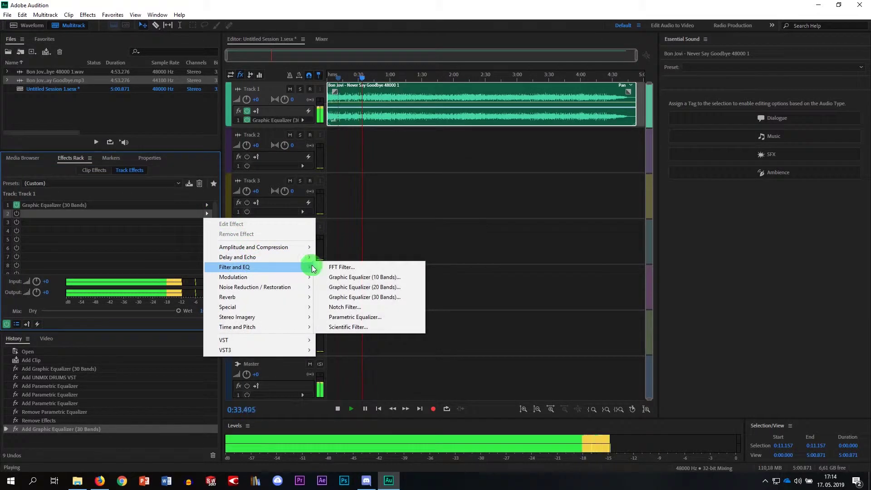
{"action": "left_click", "coordinate": [355, 316]}
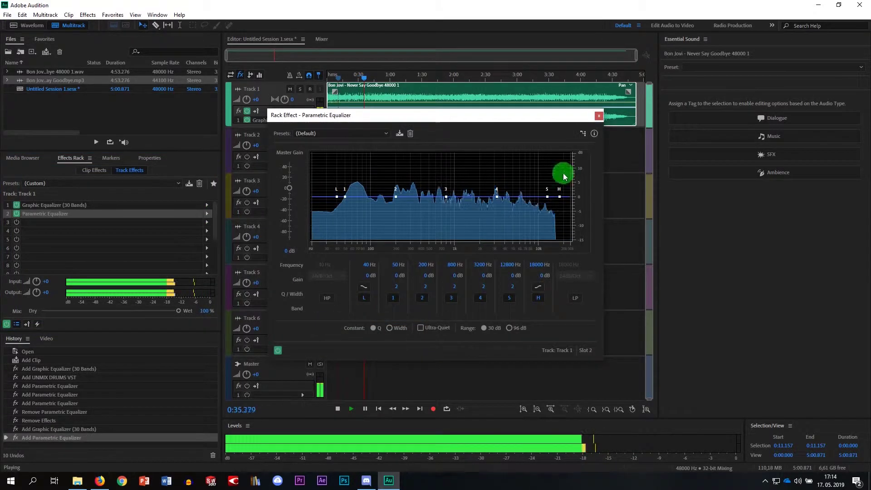
{"action": "left_click", "coordinate": [599, 116]}
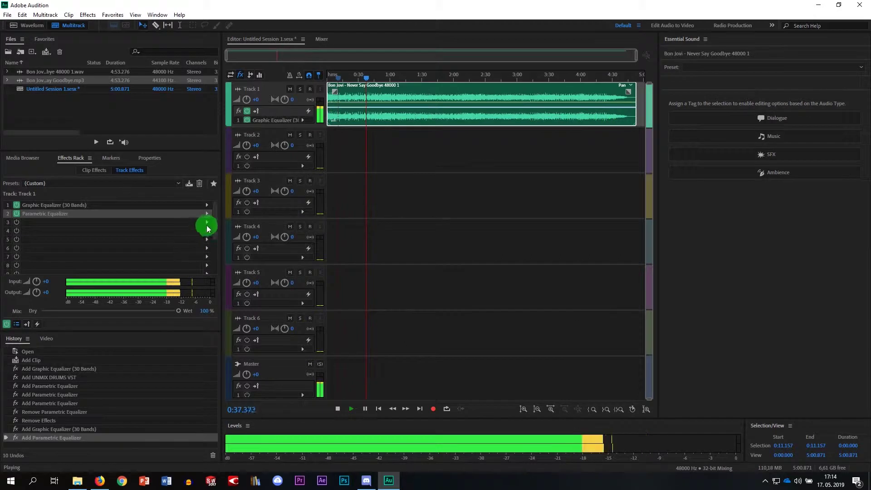
Add the Zynaptiq UNMIX DRUMS VST effect to the third effect slot of Track 1.
{"action": "left_click", "coordinate": [206, 222]}
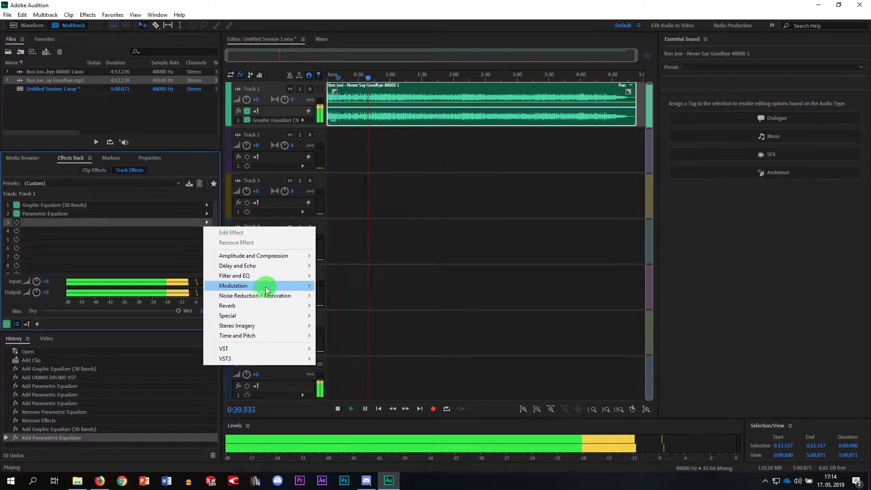
{"action": "mouse_move", "coordinate": [291, 315]}
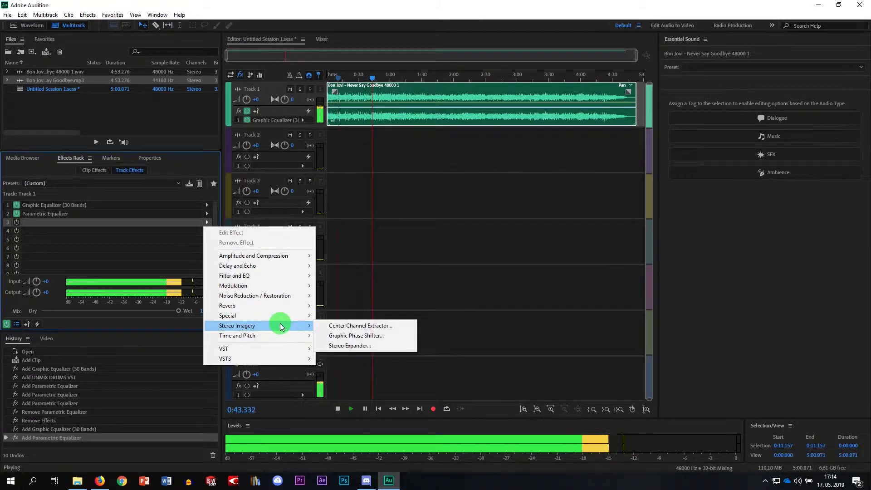
{"action": "mouse_move", "coordinate": [275, 348]}
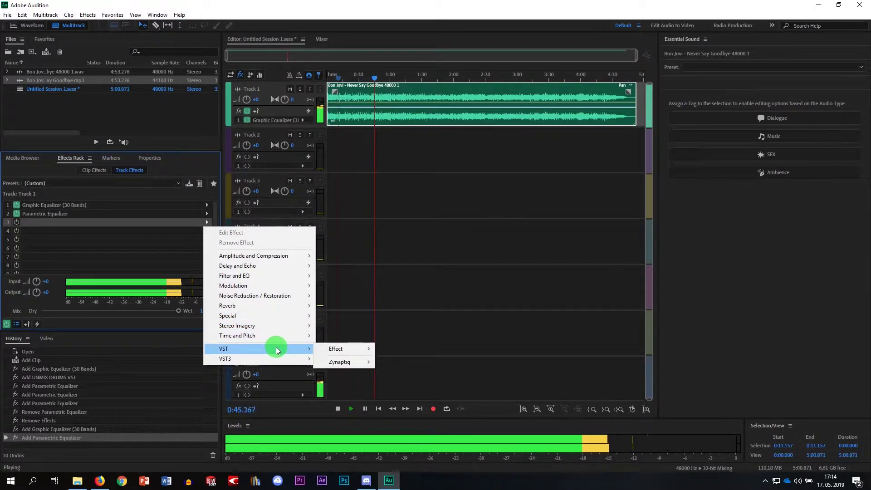
{"action": "mouse_move", "coordinate": [350, 362]}
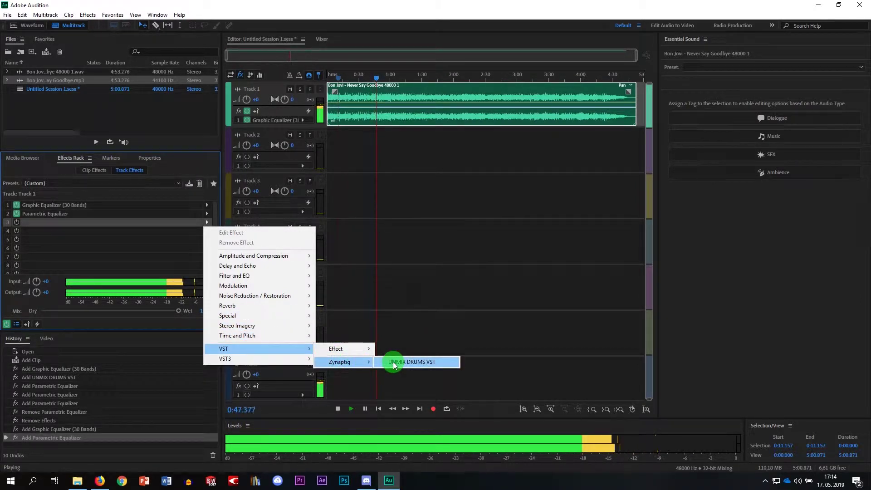
{"action": "left_click", "coordinate": [393, 364]}
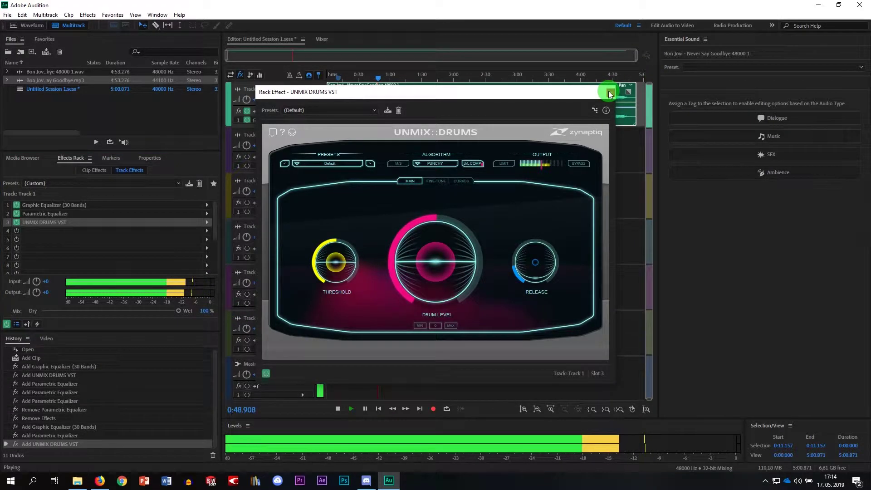
{"action": "left_click", "coordinate": [615, 91]}
In the Graphic Equalizer, cut 16k, 20k and >25k to -24 dB, and 12.5k, 10k, 8k, 6.3k to about -16, -8.4, -5.3, -2.9 dB.
{"action": "double_click", "coordinate": [108, 206]}
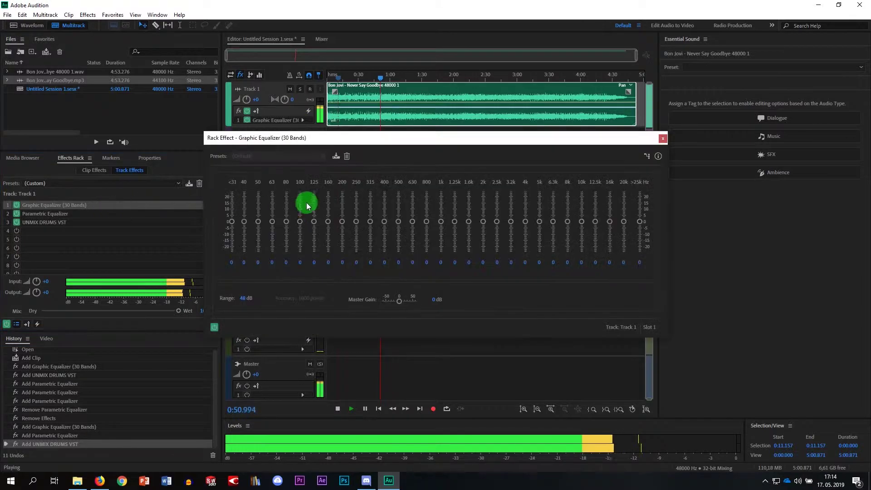
{"action": "left_click_drag", "start_coordinate": [641, 226], "coordinate": [640, 253]}
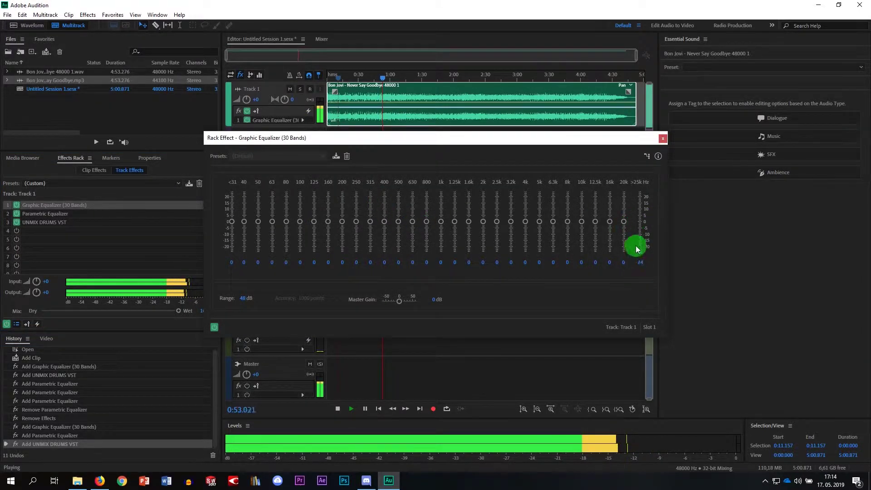
{"action": "left_click_drag", "start_coordinate": [625, 224], "coordinate": [611, 253]}
{"action": "left_click_drag", "start_coordinate": [597, 211], "coordinate": [544, 224]}
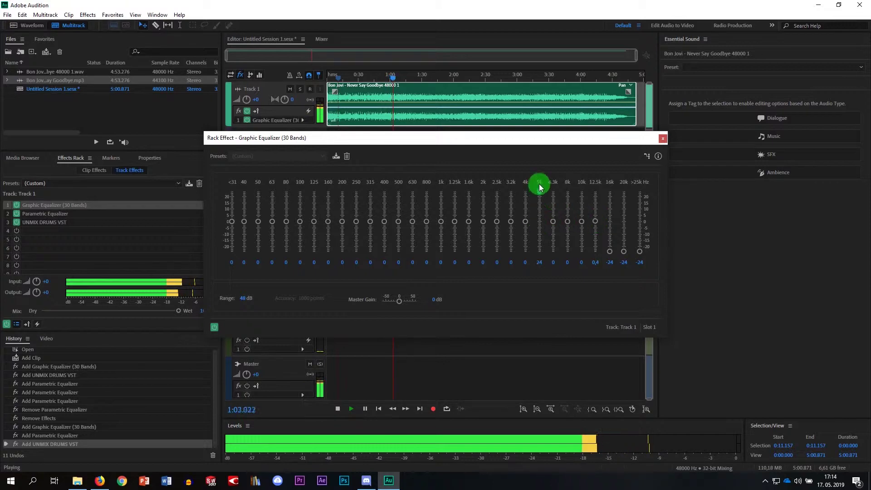
{"action": "left_click_drag", "start_coordinate": [540, 186], "coordinate": [513, 221]}
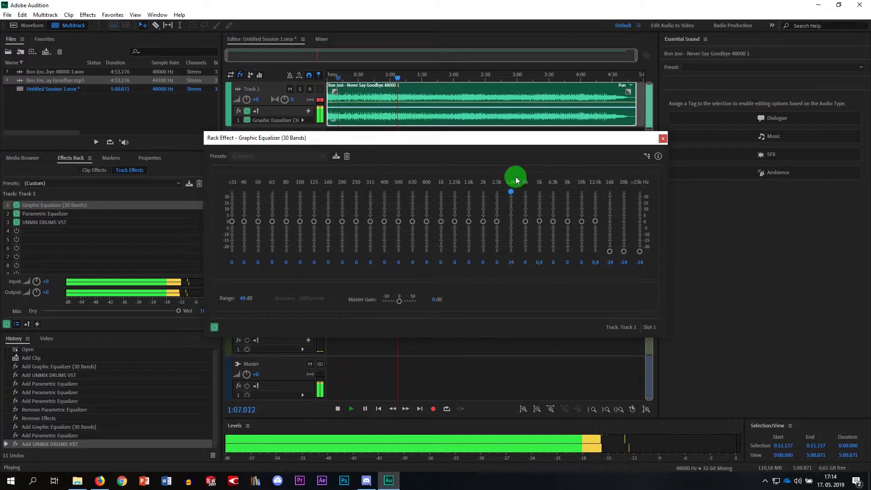
{"action": "left_click_drag", "start_coordinate": [516, 180], "coordinate": [587, 224]}
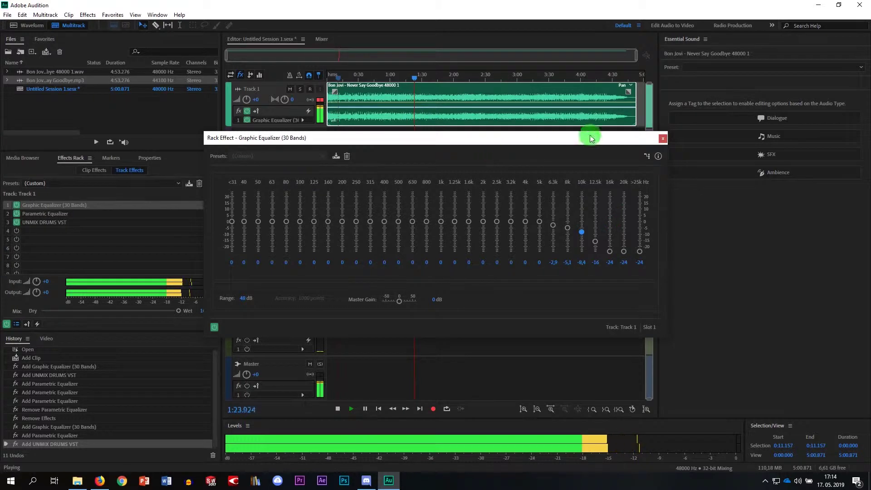
{"action": "left_click", "coordinate": [662, 139]}
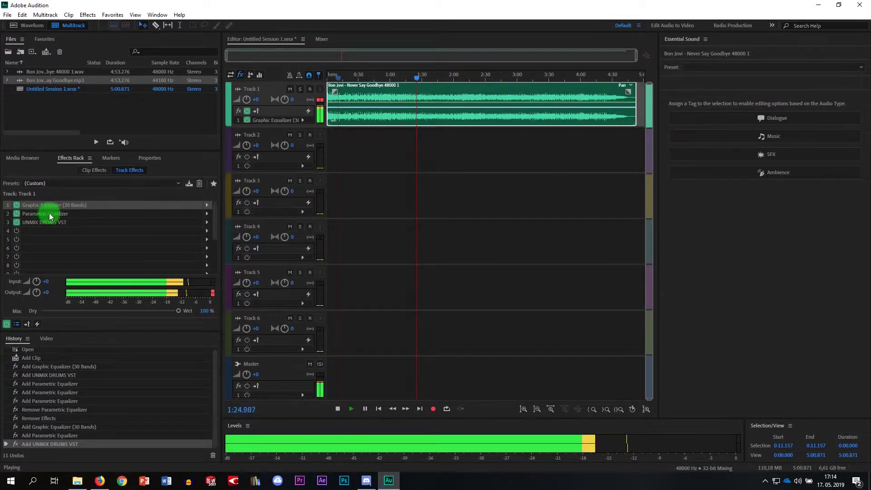
Apply the Beefy Snare preset to the Parametric Equalizer in Track 1's second effect slot.
{"action": "double_click", "coordinate": [68, 214]}
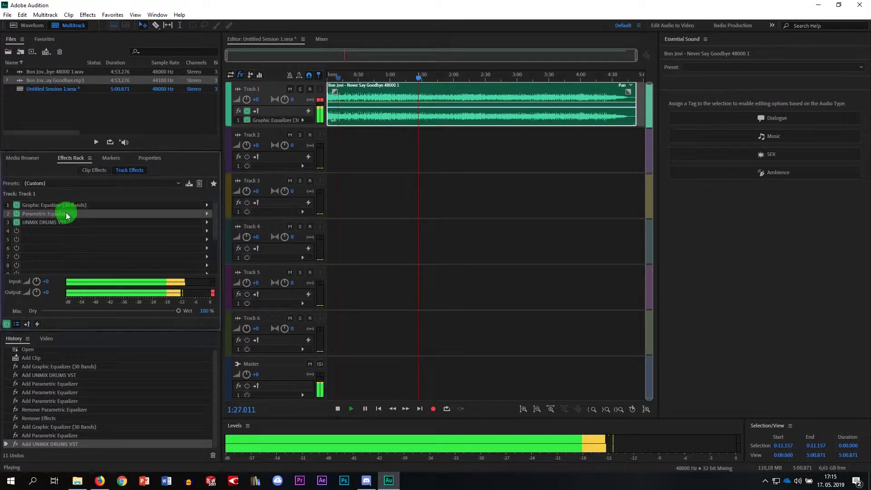
{"action": "left_click", "coordinate": [344, 133]}
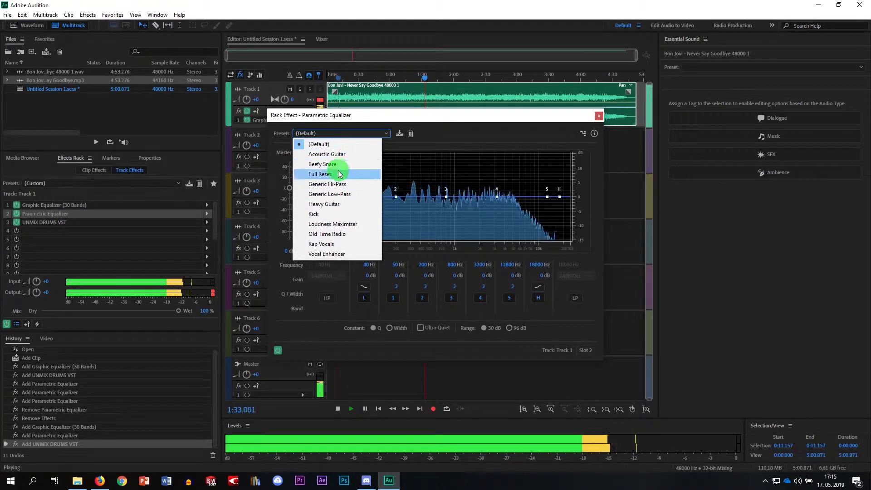
{"action": "left_click", "coordinate": [338, 164]}
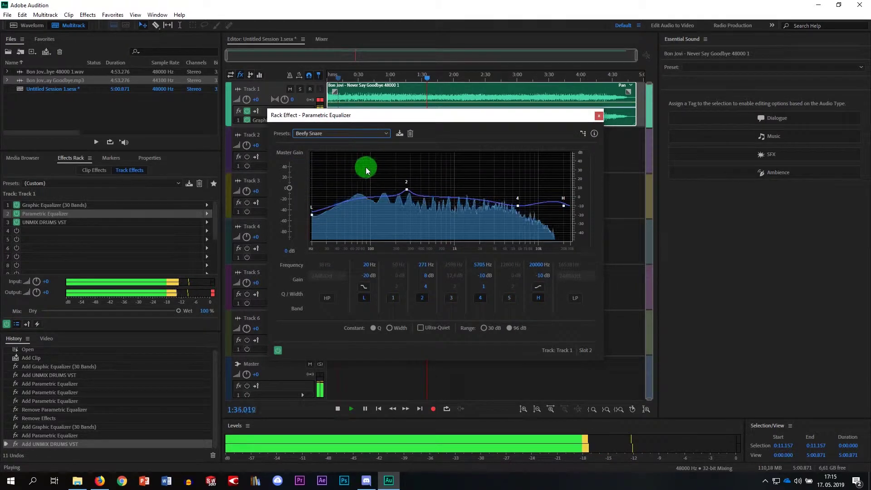
{"action": "left_click", "coordinate": [599, 115]}
Try the Drum Processing factory preset Drums - Snare Dry-I-Fier A in the UNMIX DRUMS effect.
{"action": "left_click", "coordinate": [42, 223]}
{"action": "double_click", "coordinate": [43, 222]}
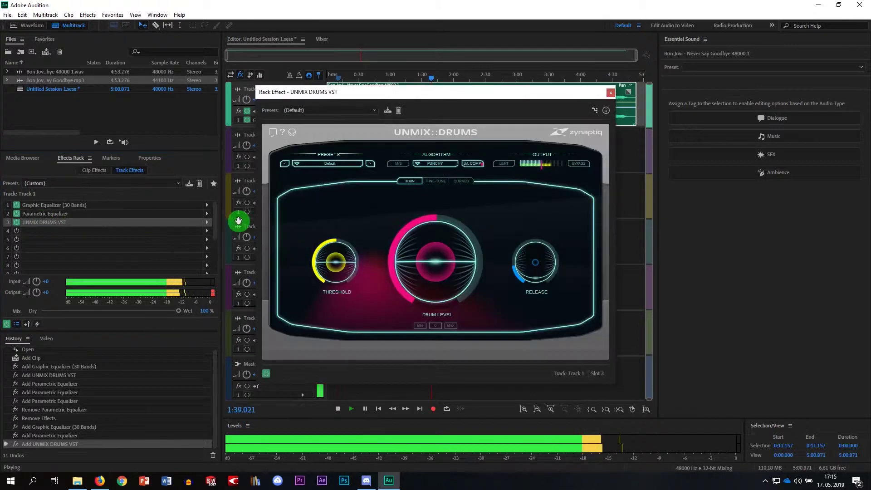
{"action": "left_click", "coordinate": [297, 164]}
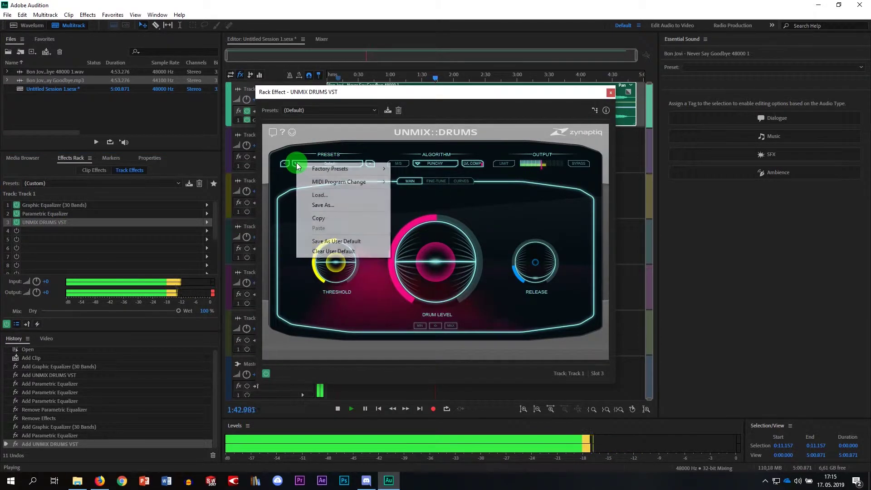
{"action": "left_click", "coordinate": [360, 170]}
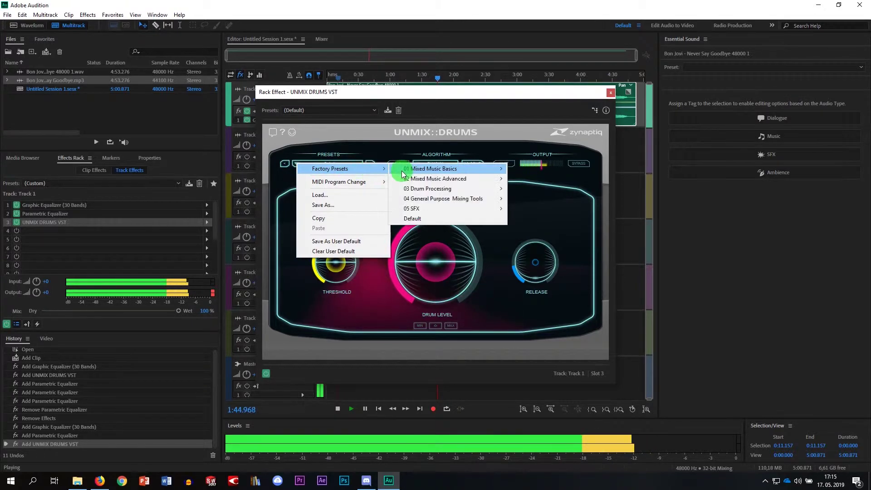
{"action": "left_click", "coordinate": [485, 190]}
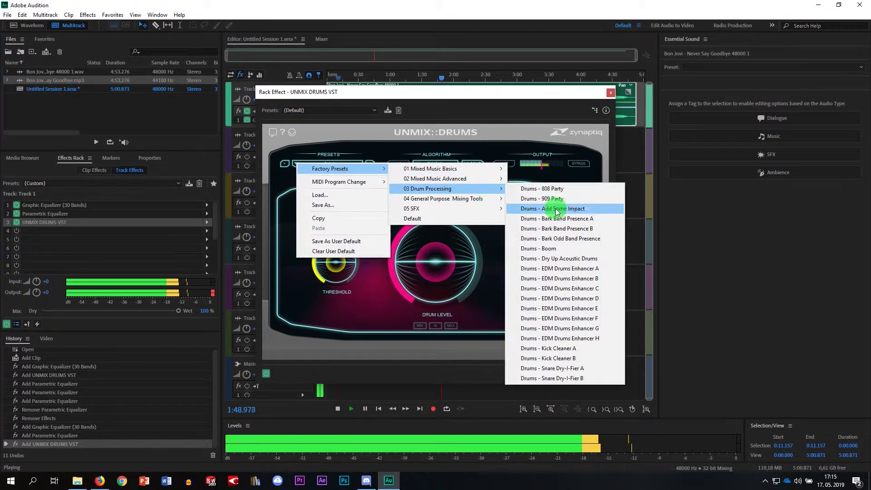
{"action": "left_click", "coordinate": [551, 368]}
{"action": "mouse_move", "coordinate": [477, 304]}
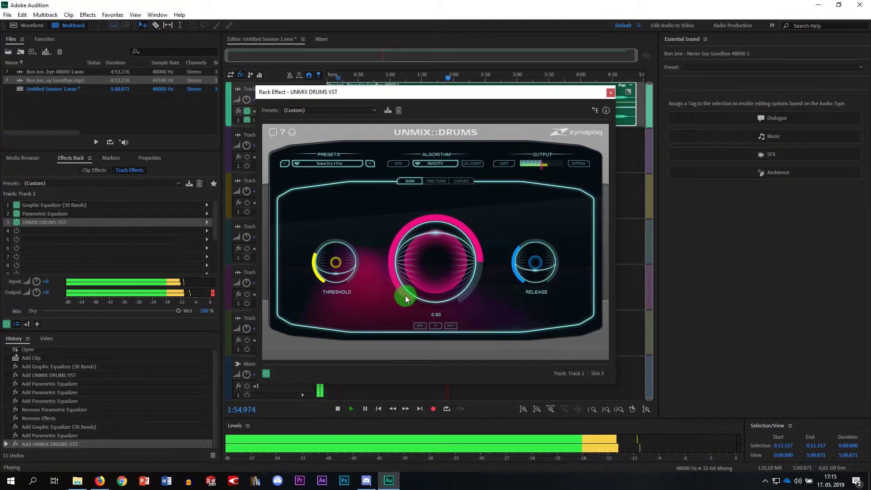
{"action": "mouse_move", "coordinate": [349, 285]}
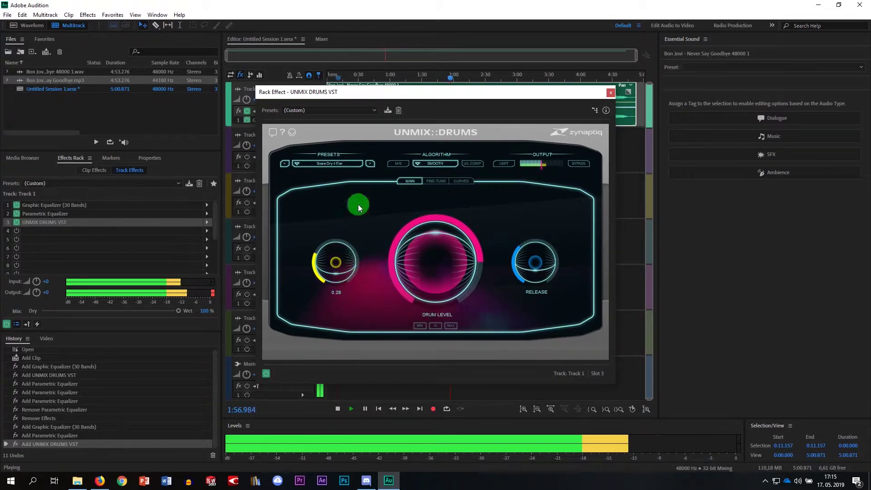
Load the Drum Processing factory preset Drums - Snare Dry-I-Fier B in UNMIX DRUMS and close its window.
{"action": "left_click", "coordinate": [299, 163]}
{"action": "mouse_move", "coordinate": [387, 171]}
{"action": "mouse_move", "coordinate": [449, 190]}
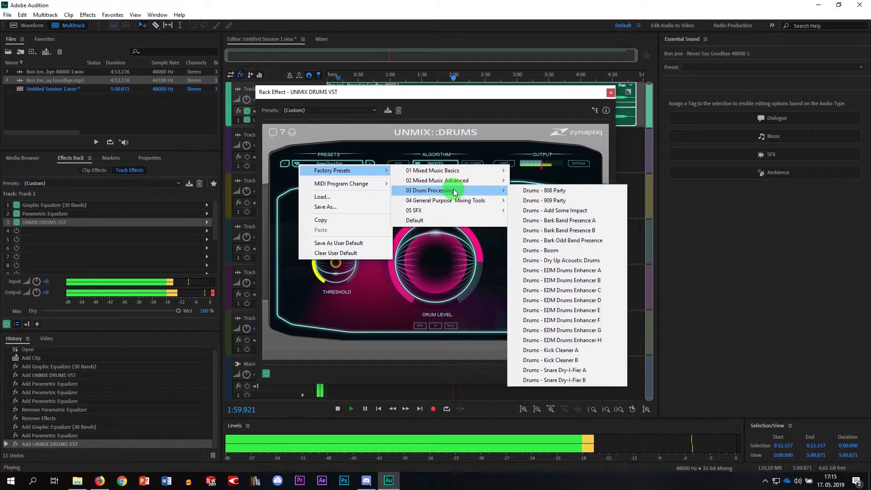
{"action": "left_click", "coordinate": [531, 379]}
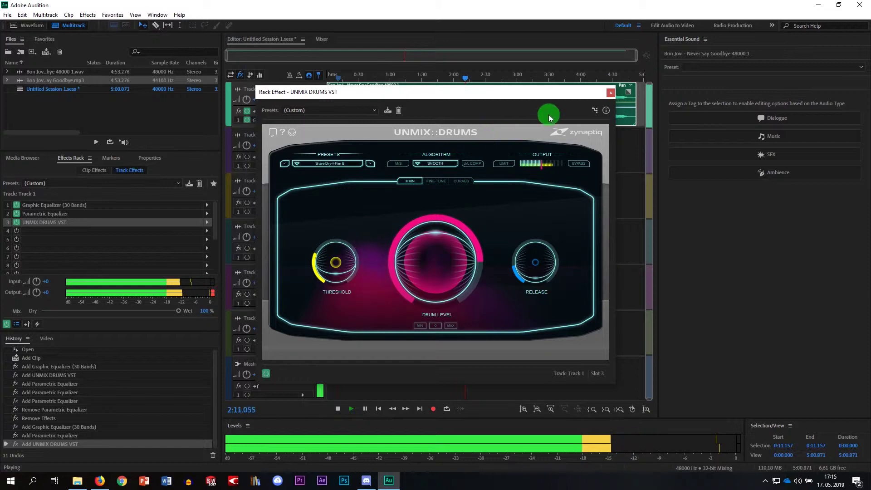
{"action": "left_click", "coordinate": [609, 92]}
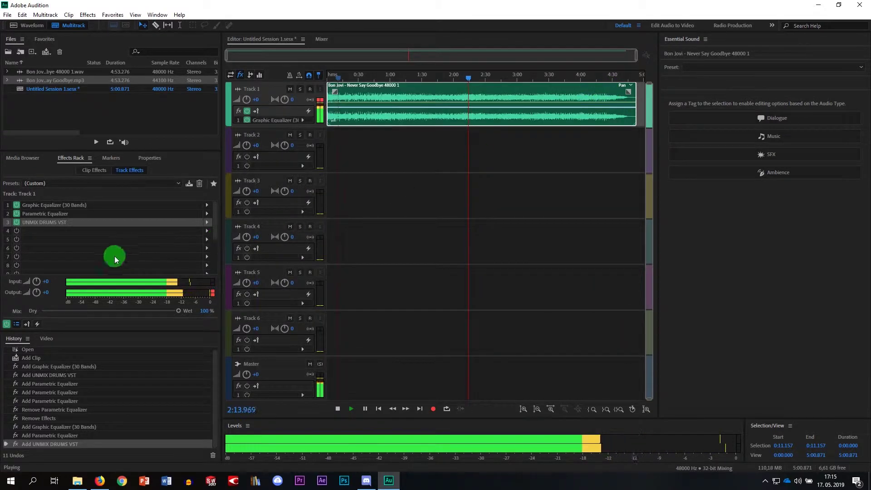
Try the Vocal Enhancer preset on Track 1's Parametric Equalizer.
{"action": "double_click", "coordinate": [58, 215]}
{"action": "left_click", "coordinate": [383, 134]}
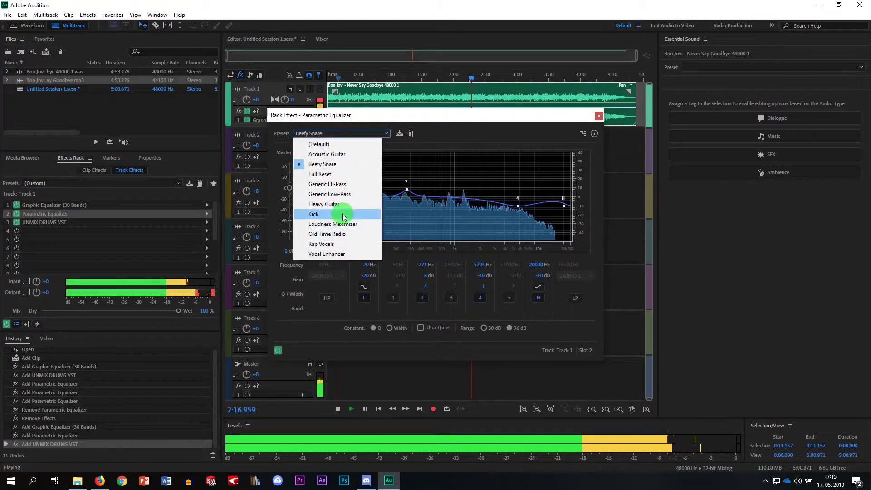
{"action": "left_click", "coordinate": [335, 254]}
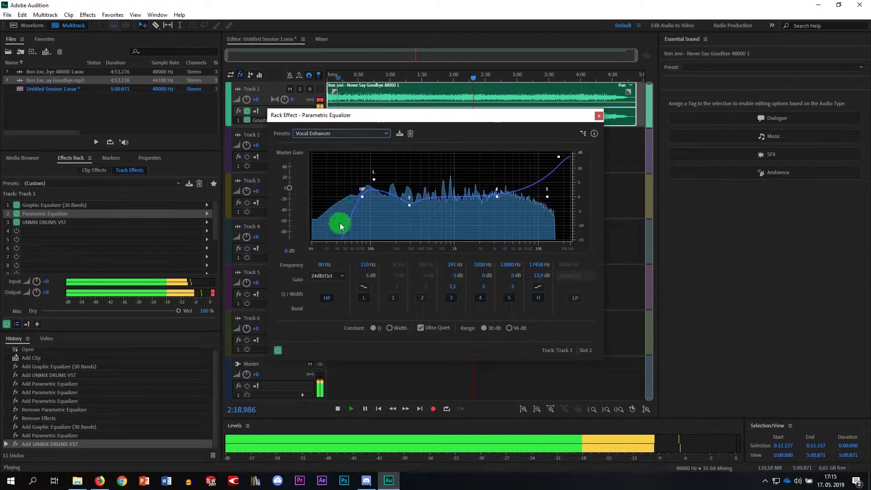
Switch the Parametric Equalizer back to the Beefy Snare preset and raise its master gain to about 1.7 dB.
{"action": "left_click", "coordinate": [350, 134]}
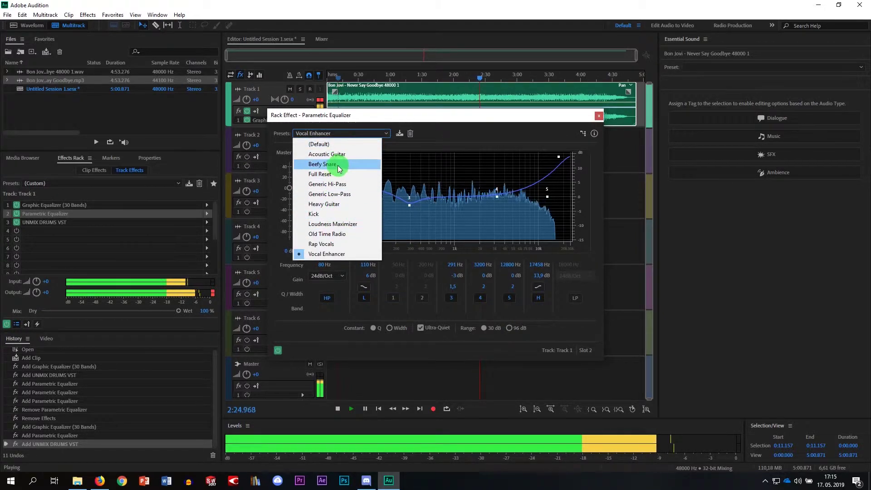
{"action": "left_click", "coordinate": [338, 165]}
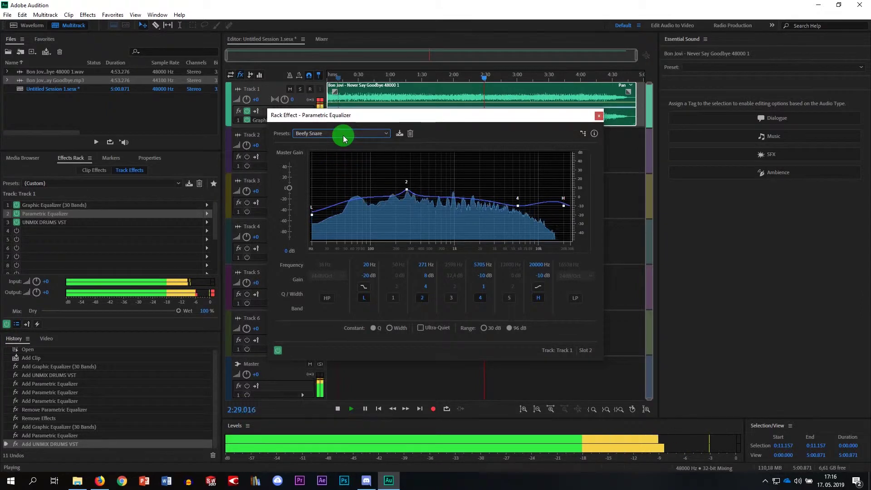
{"action": "left_click_drag", "start_coordinate": [291, 188], "coordinate": [317, 202]}
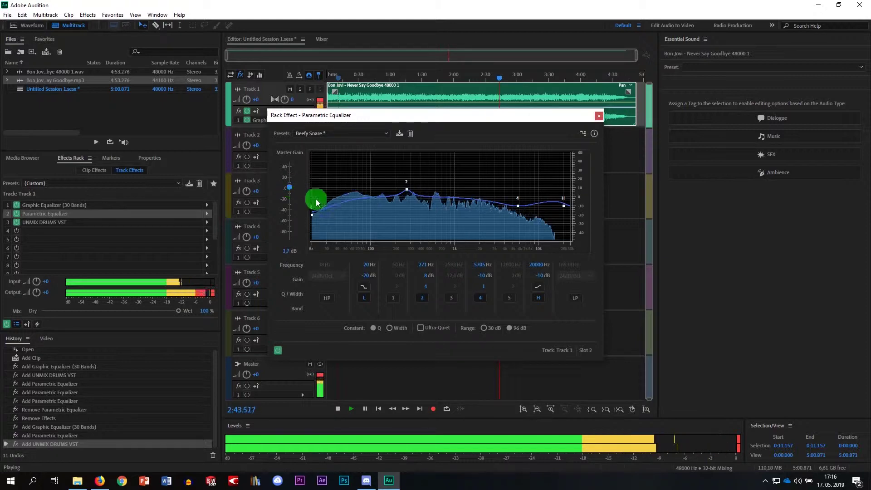
{"action": "left_click", "coordinate": [598, 118]}
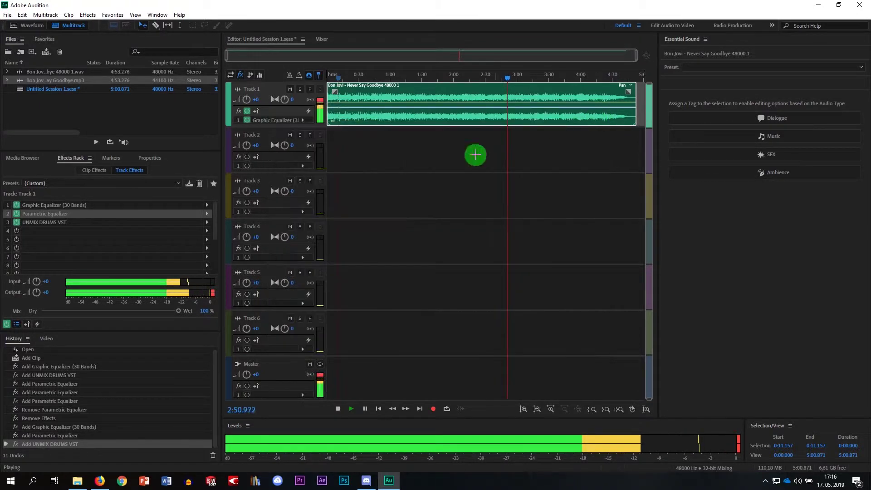
Add a second Parametric Equalizer to Track 1's rack in slot 4, apply the Heavy Guitar preset and close its window.
{"action": "left_click", "coordinate": [206, 231]}
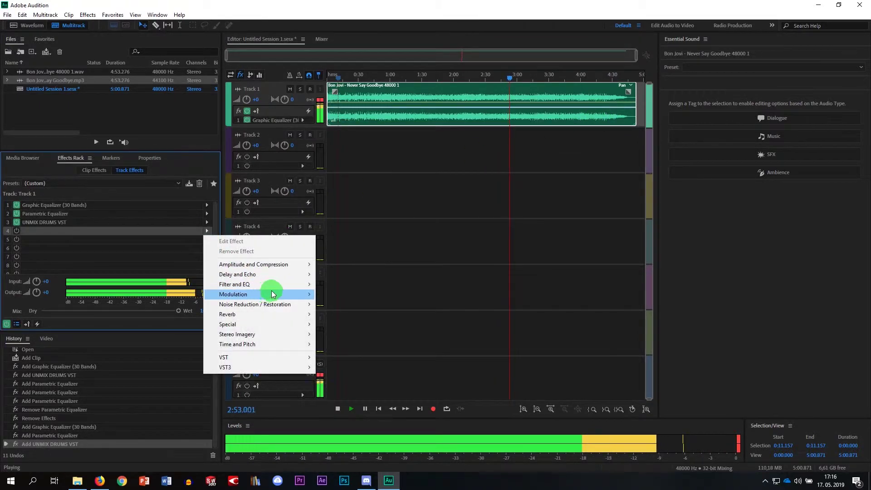
{"action": "mouse_move", "coordinate": [298, 284]}
{"action": "left_click", "coordinate": [341, 334]}
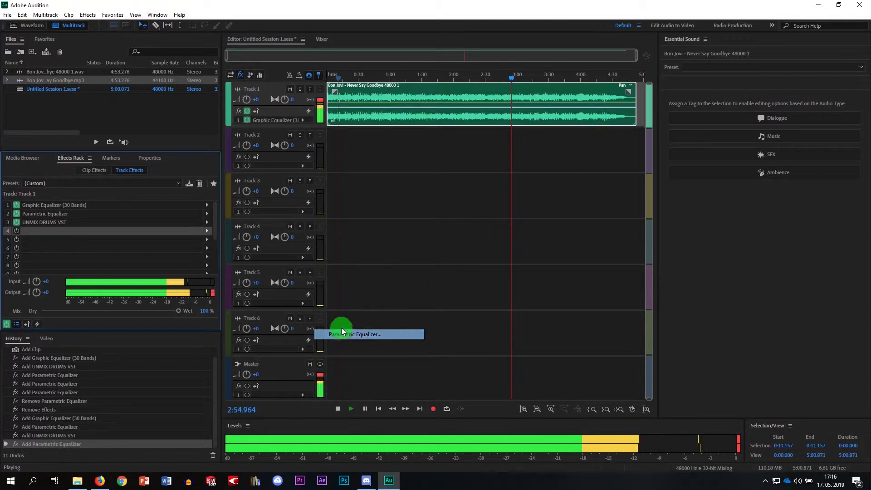
{"action": "left_click", "coordinate": [321, 133]}
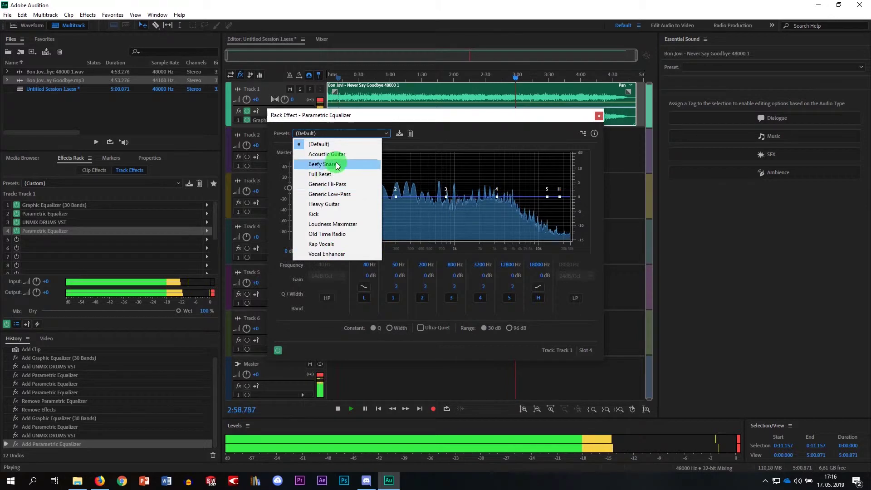
{"action": "left_click", "coordinate": [334, 205]}
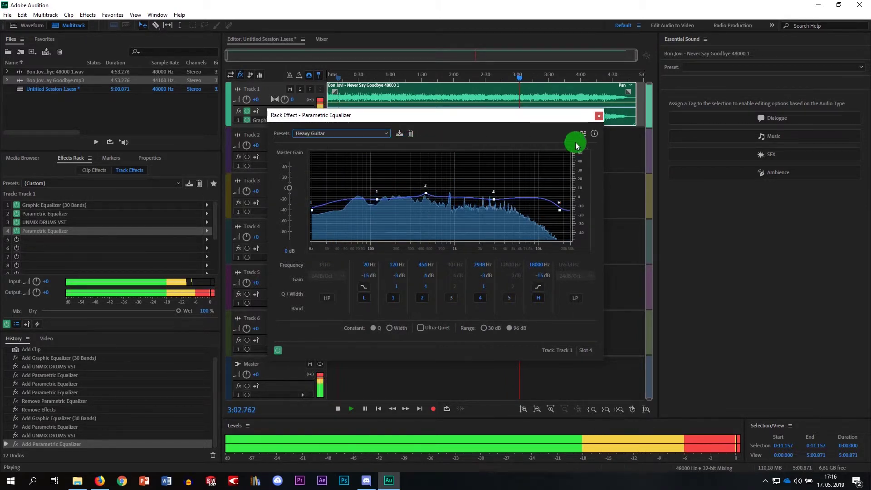
{"action": "left_click", "coordinate": [598, 117]}
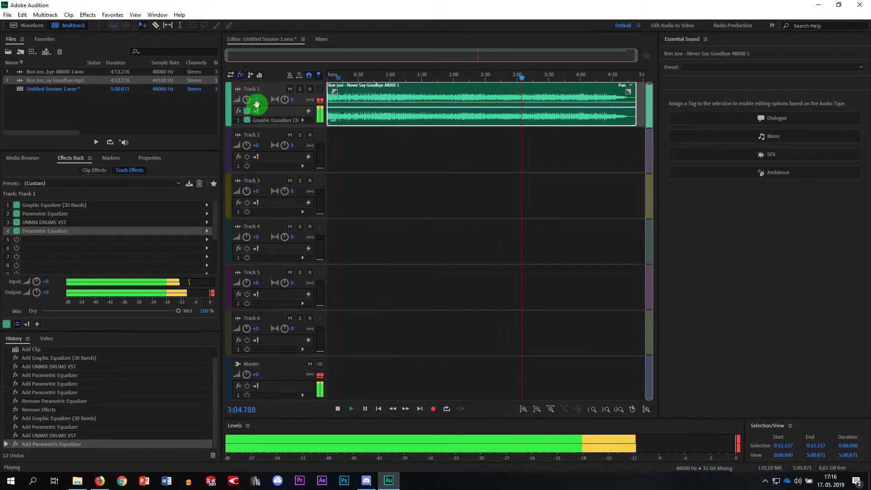
Bypass and re-enable all of Track 1's effects during playback to compare the output levels.
{"action": "left_click", "coordinate": [247, 111]}
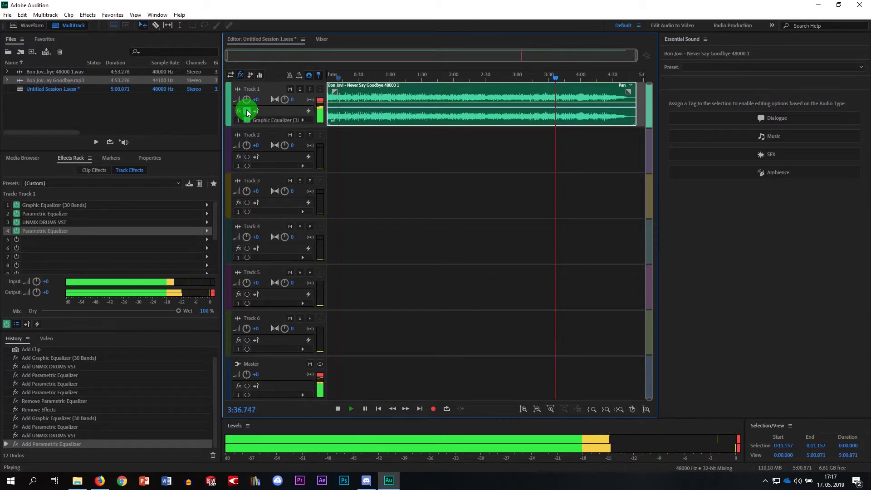
{"action": "left_click", "coordinate": [248, 112]}
{"action": "left_click", "coordinate": [639, 373]}
{"action": "left_click", "coordinate": [647, 437]}
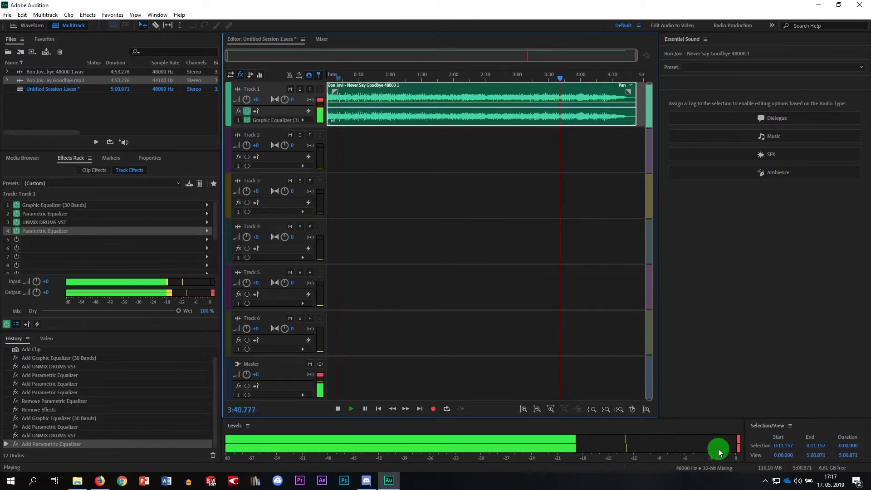
{"action": "left_click", "coordinate": [734, 444]}
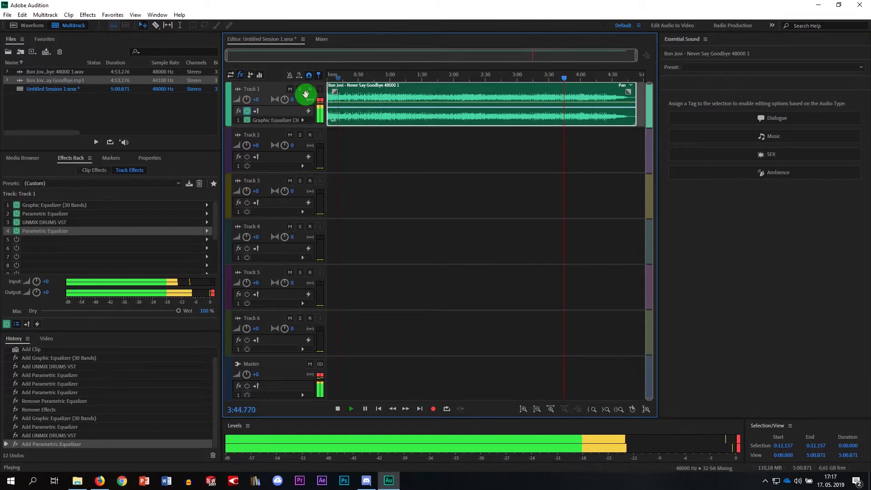
Compare Track 1 with and without its effects once more, leave all effects bypassed and stop playback.
{"action": "left_click", "coordinate": [248, 111]}
{"action": "left_click", "coordinate": [640, 445]}
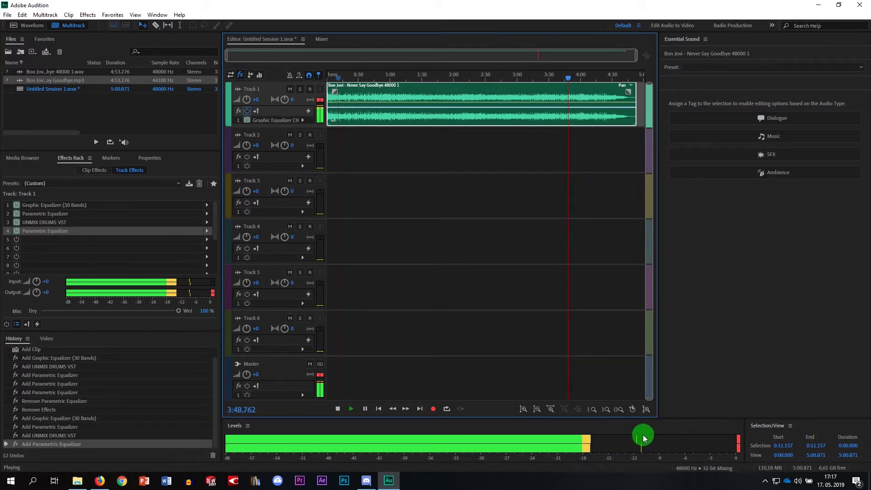
{"action": "left_click", "coordinate": [248, 112]}
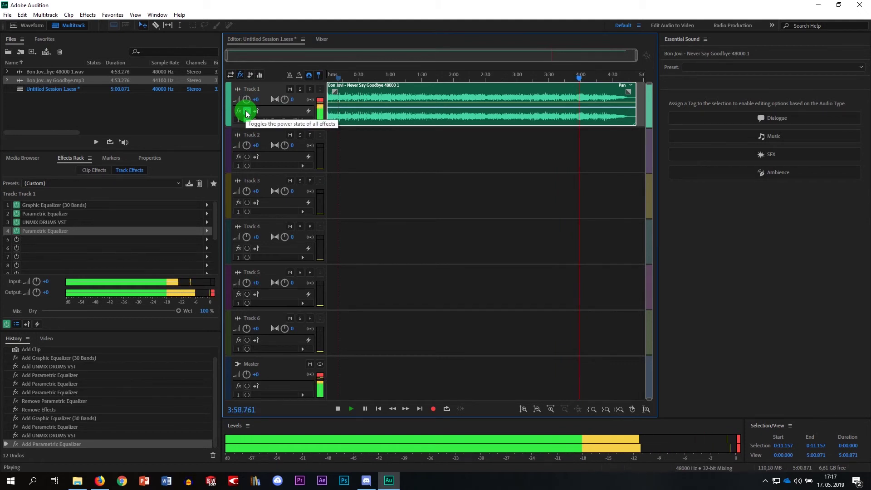
{"action": "left_click", "coordinate": [247, 113]}
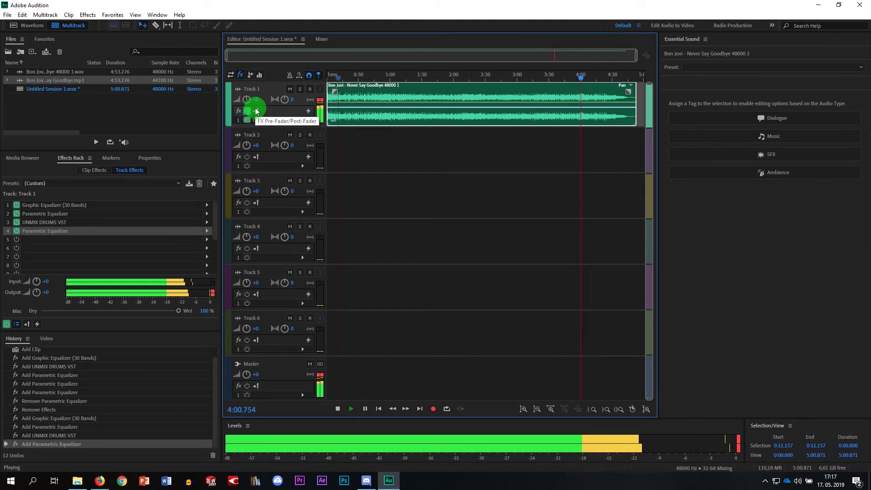
{"action": "left_click", "coordinate": [249, 112]}
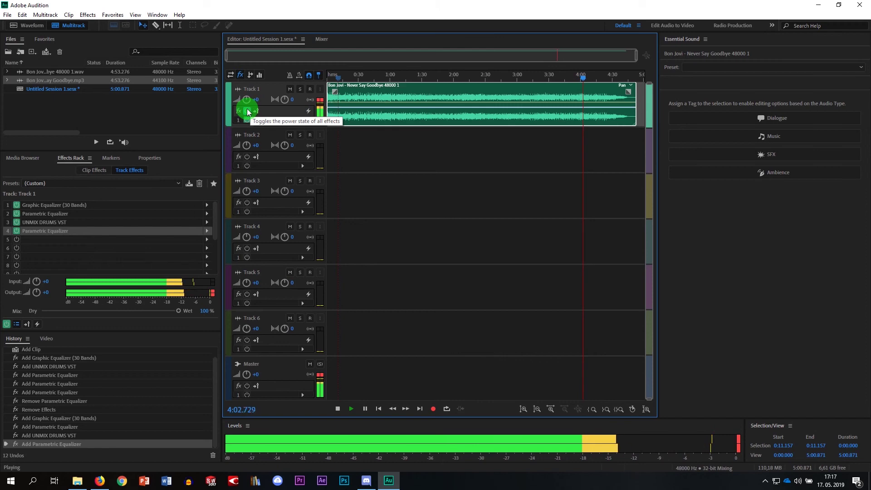
{"action": "key", "text": "space"}
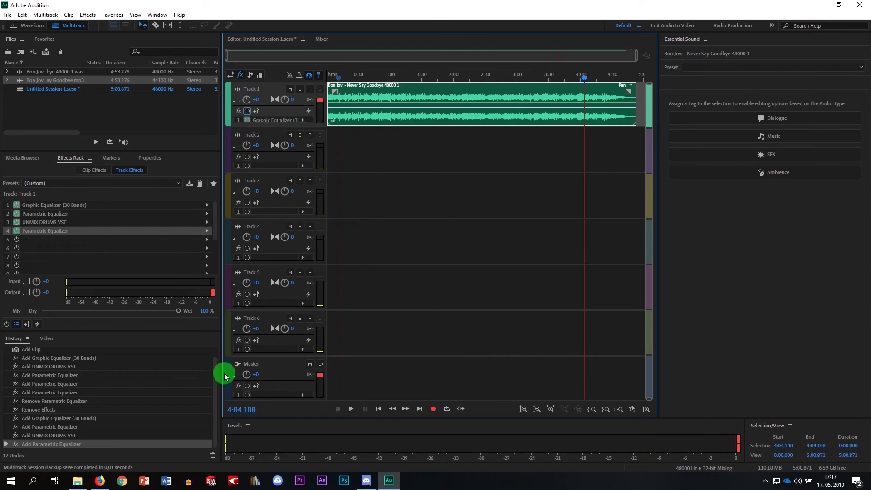